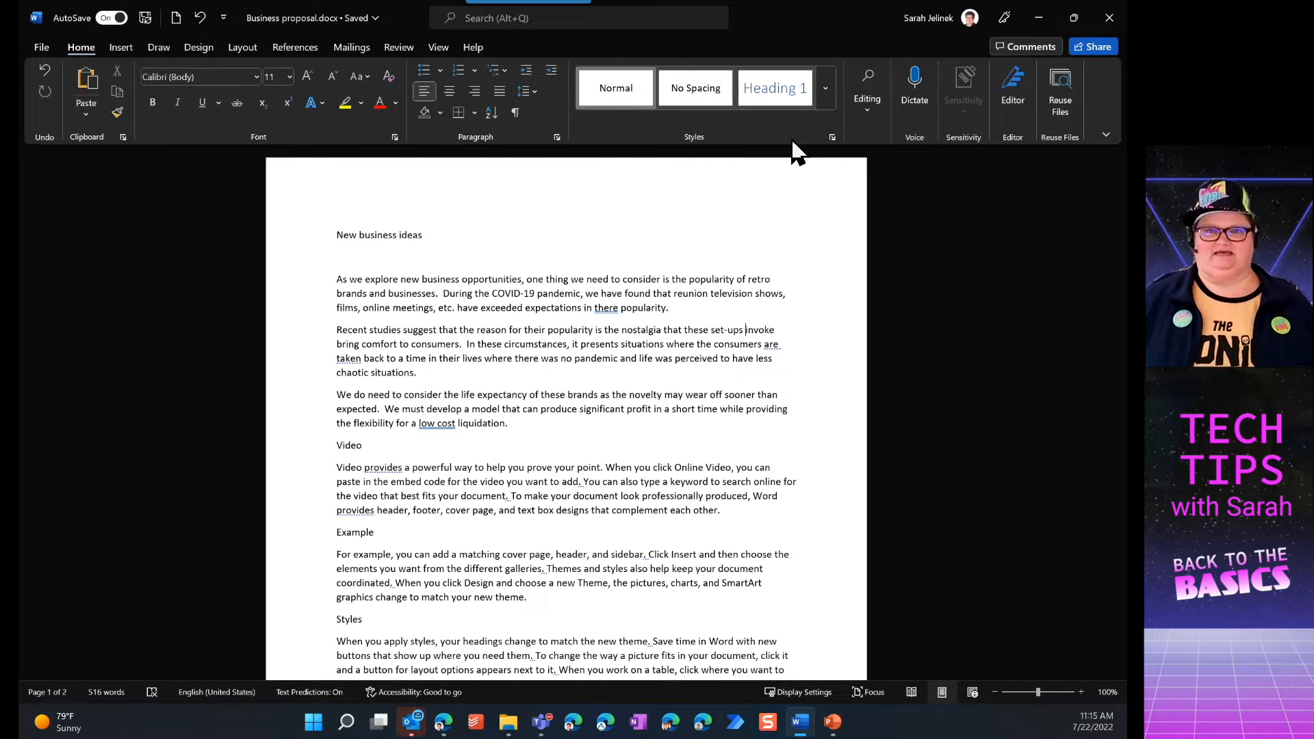
Apply the Title style to the 'New business ideas' line
click(826, 89)
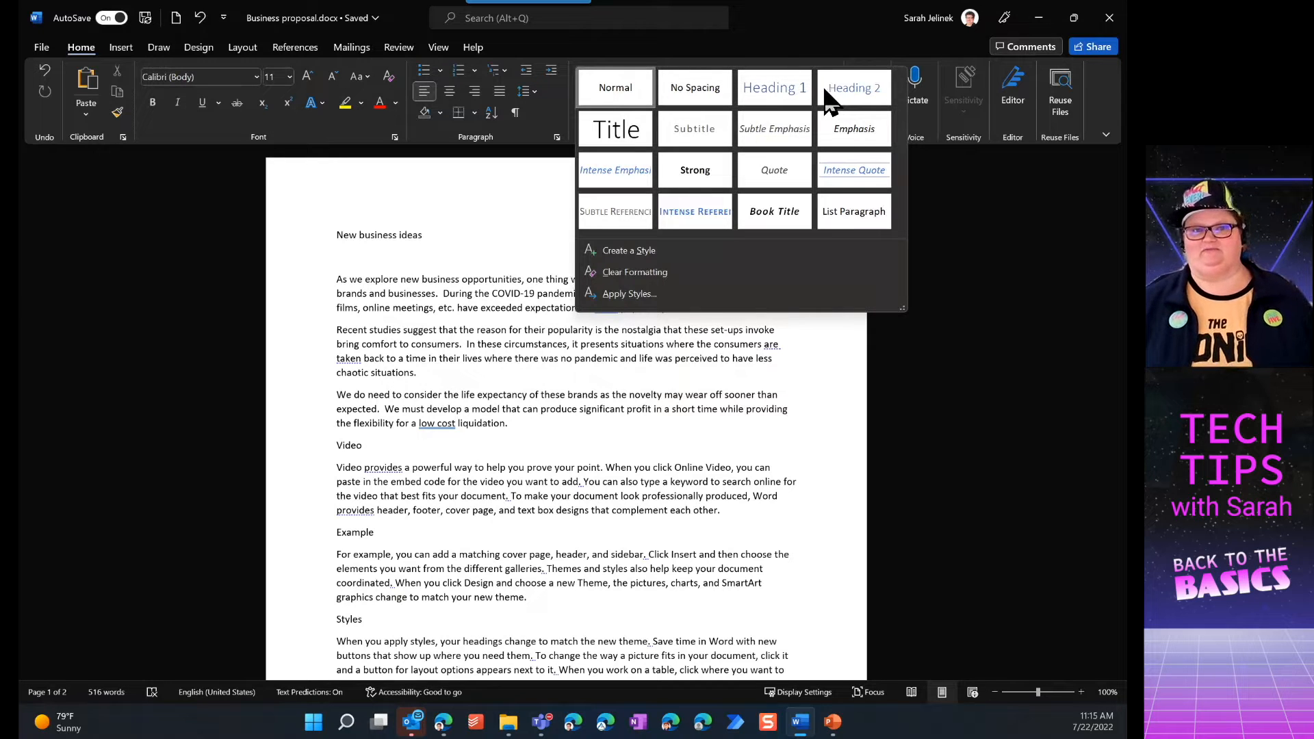
click(349, 241)
click(336, 237)
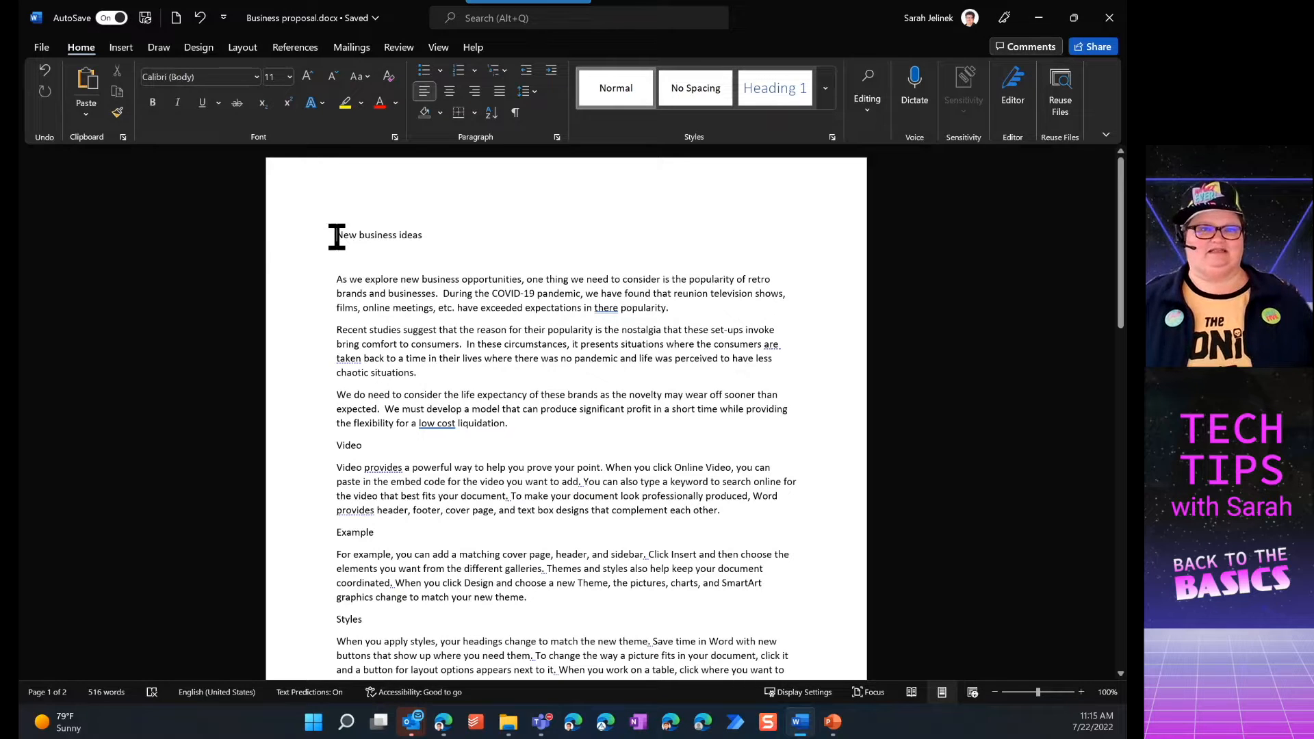
drag(336, 237, 418, 236)
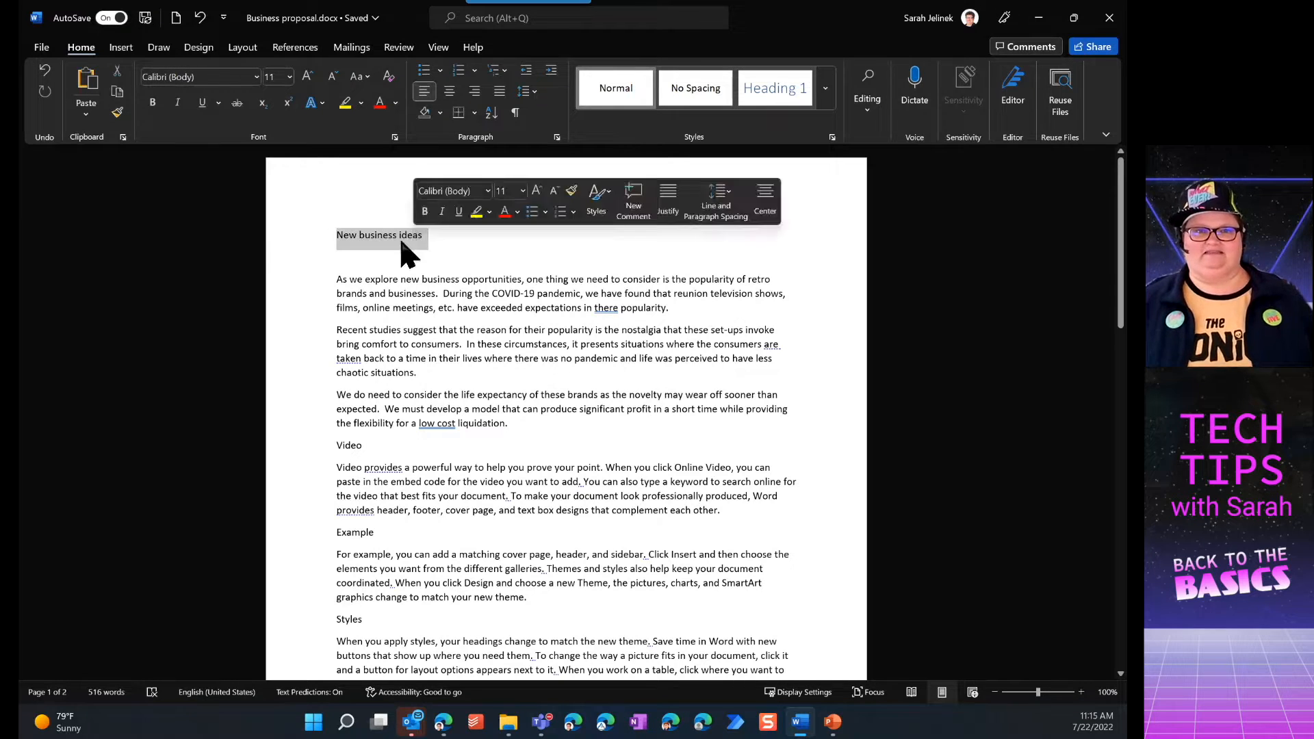
click(402, 242)
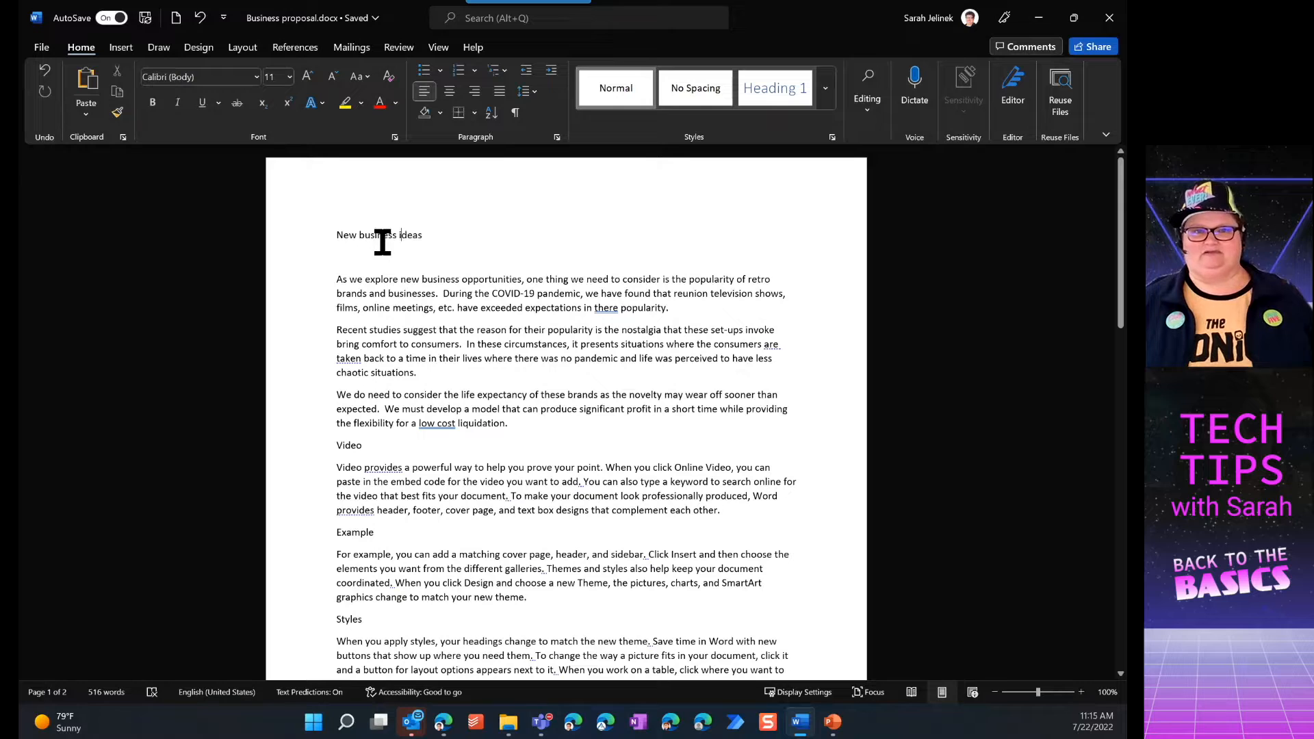
click(829, 89)
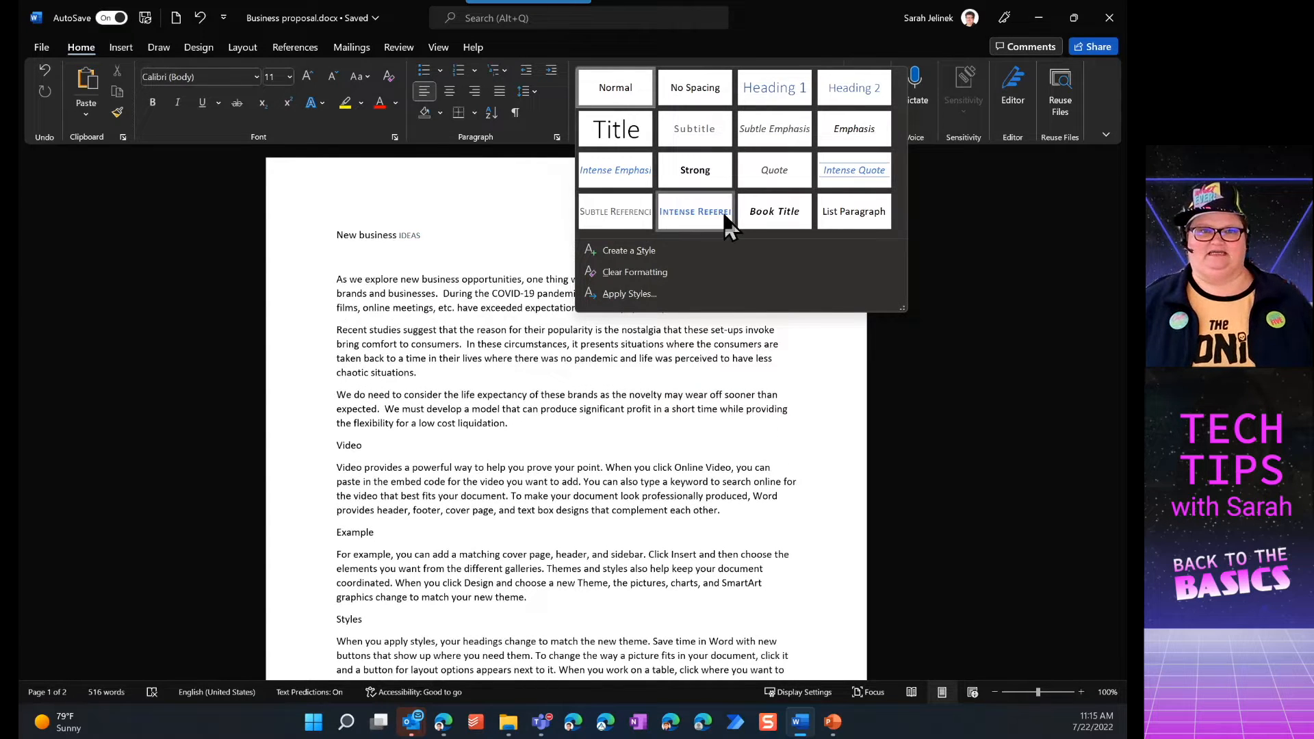
click(617, 136)
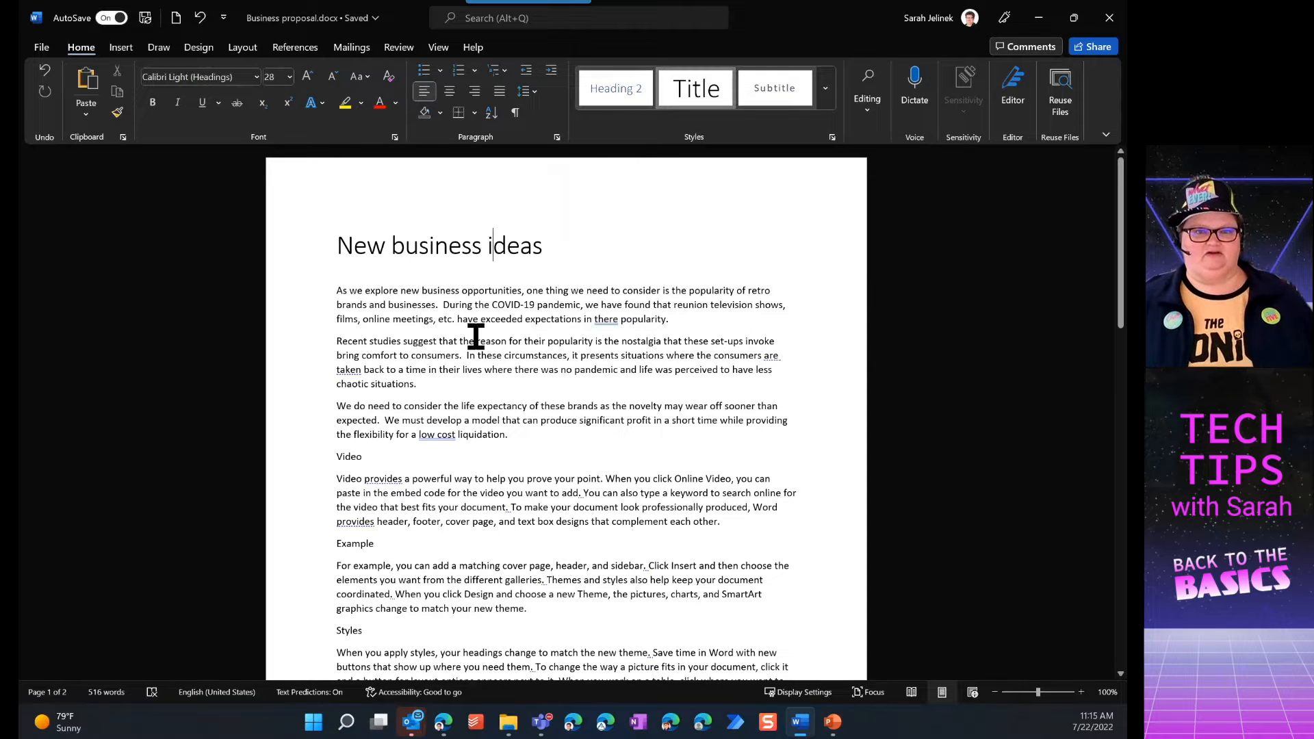
Apply the Heading 1 style to the 'Video' line
click(350, 457)
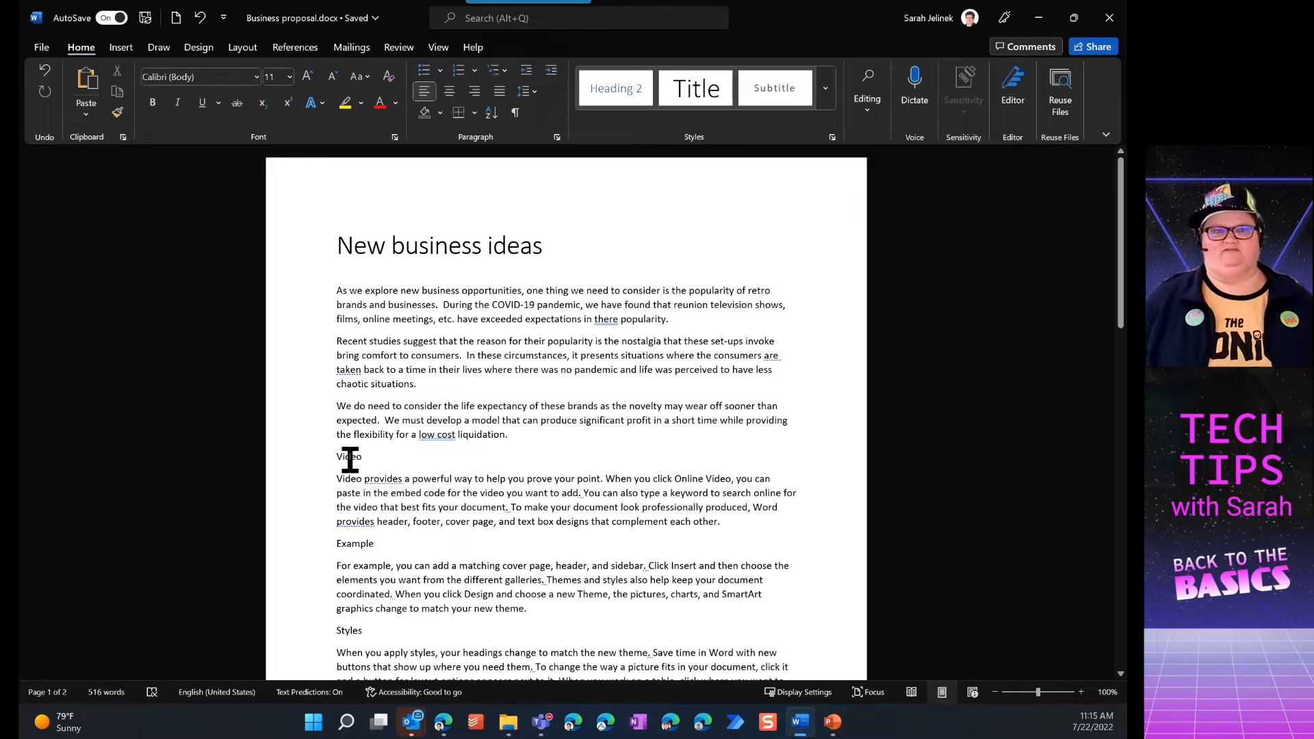
drag(360, 460, 338, 460)
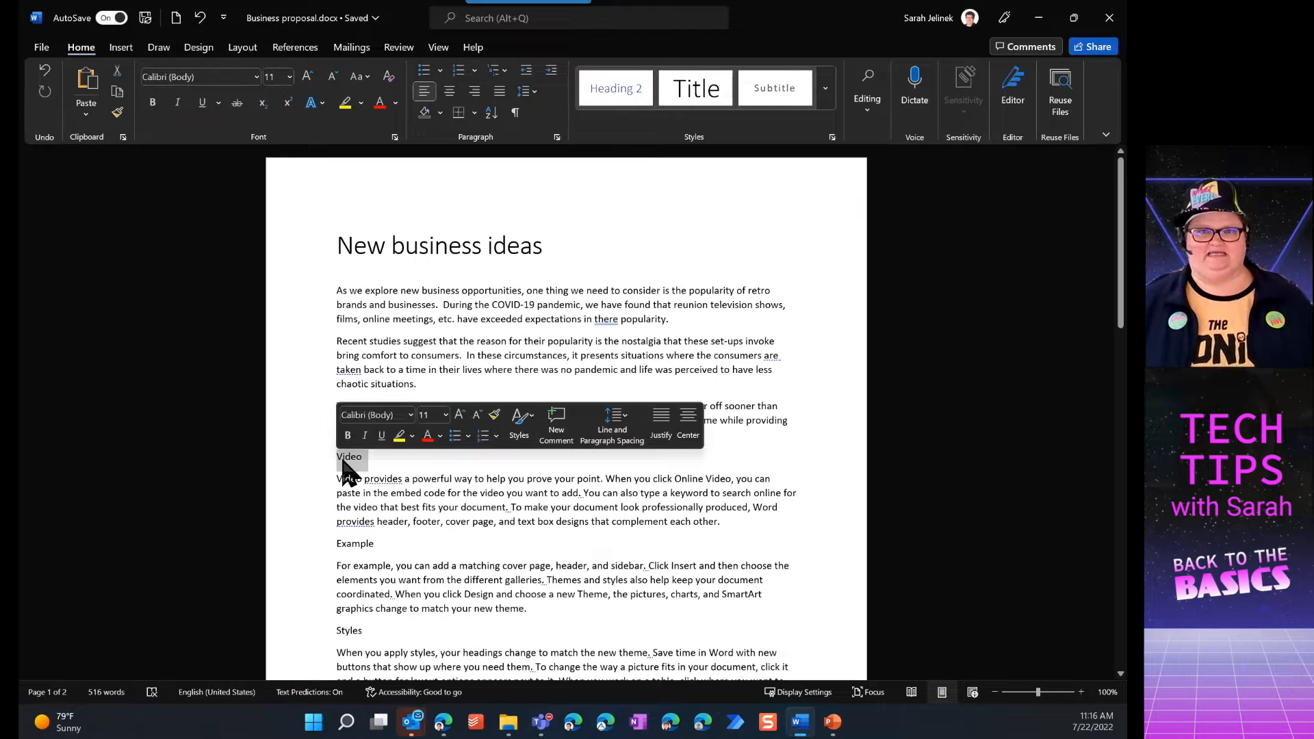
click(825, 96)
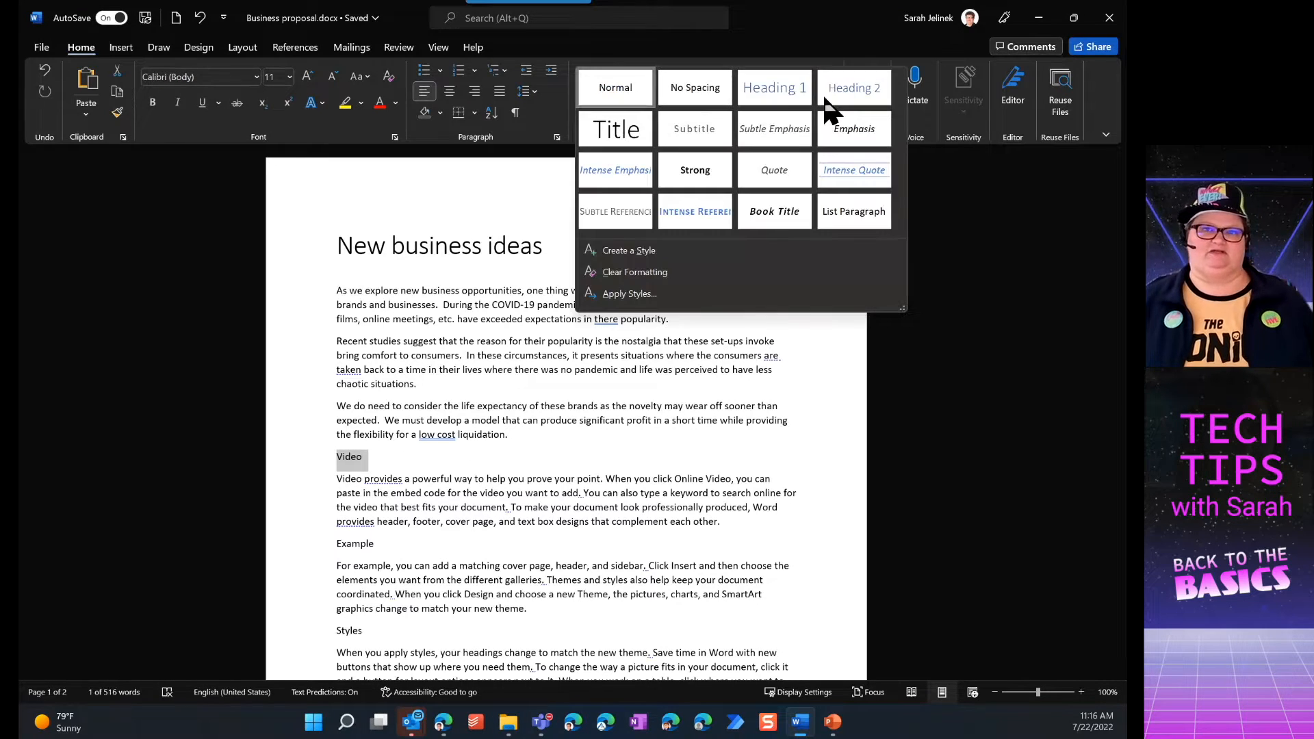
click(783, 92)
Apply the Heading 2 style to the 'Example' line
drag(376, 549, 333, 546)
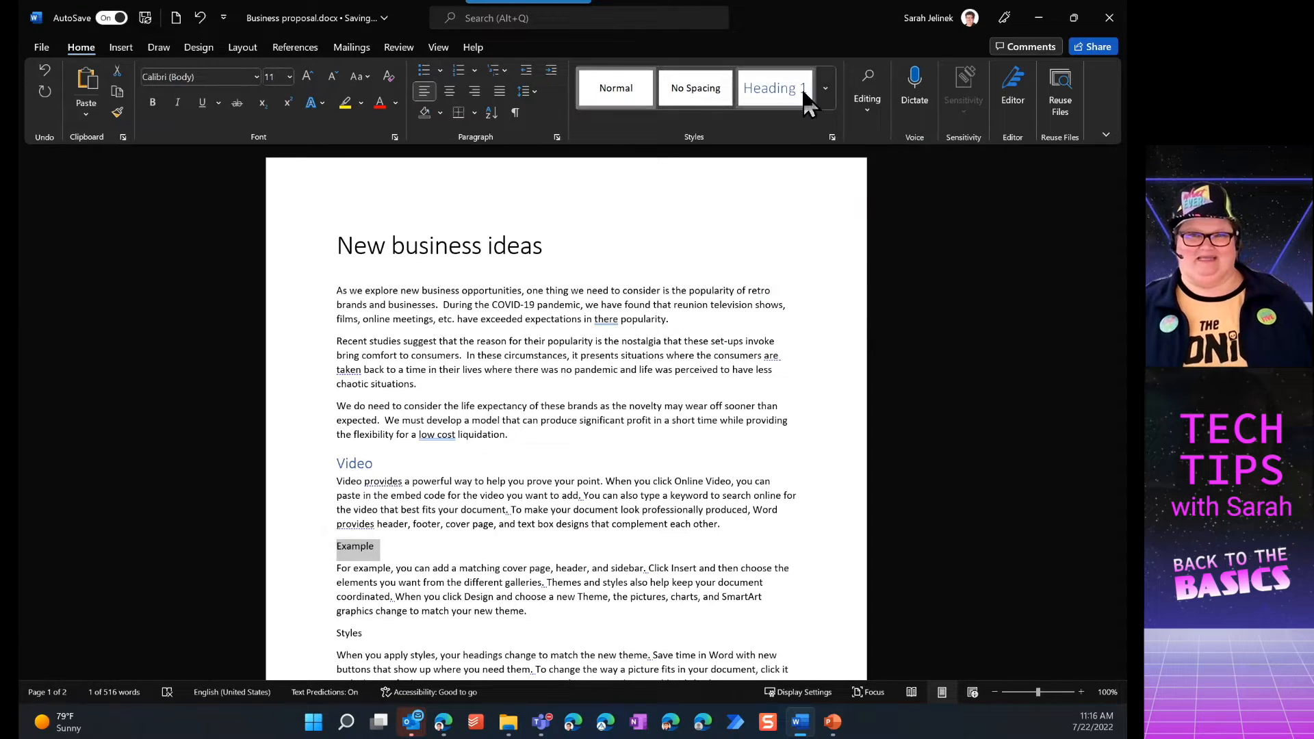
click(831, 85)
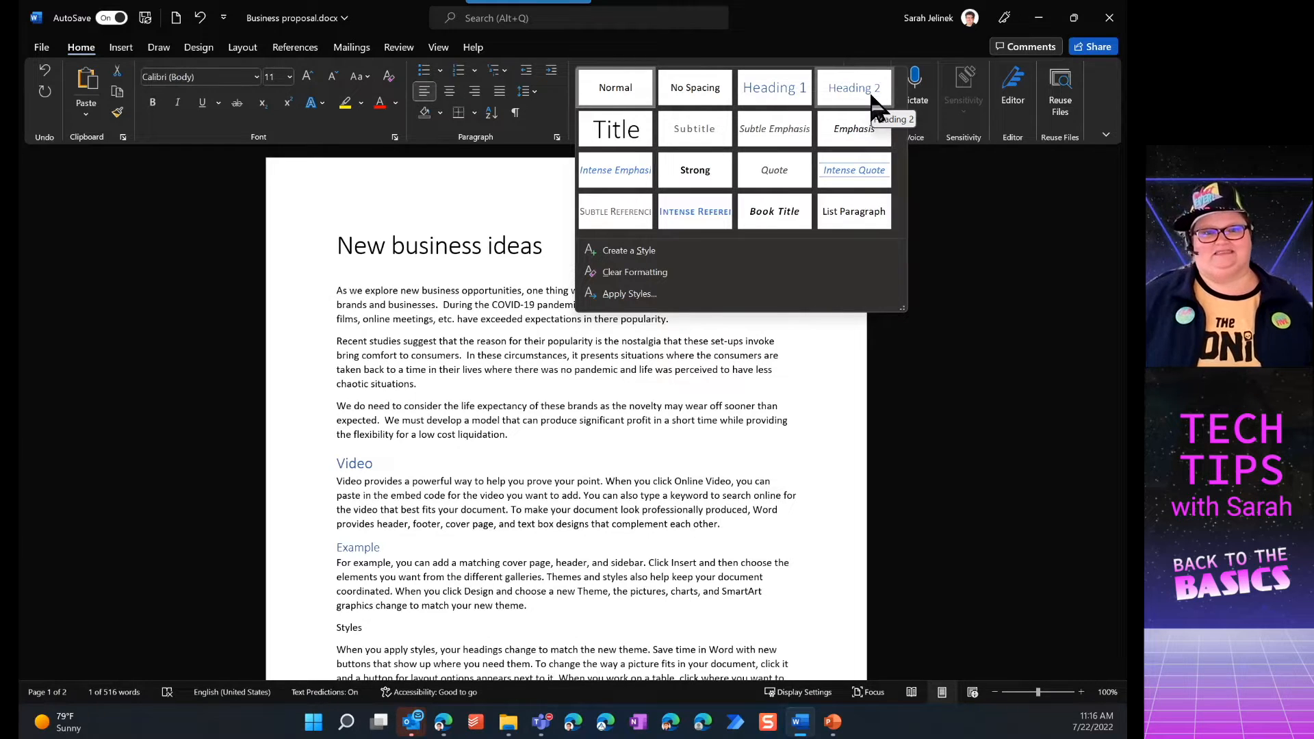
click(873, 103)
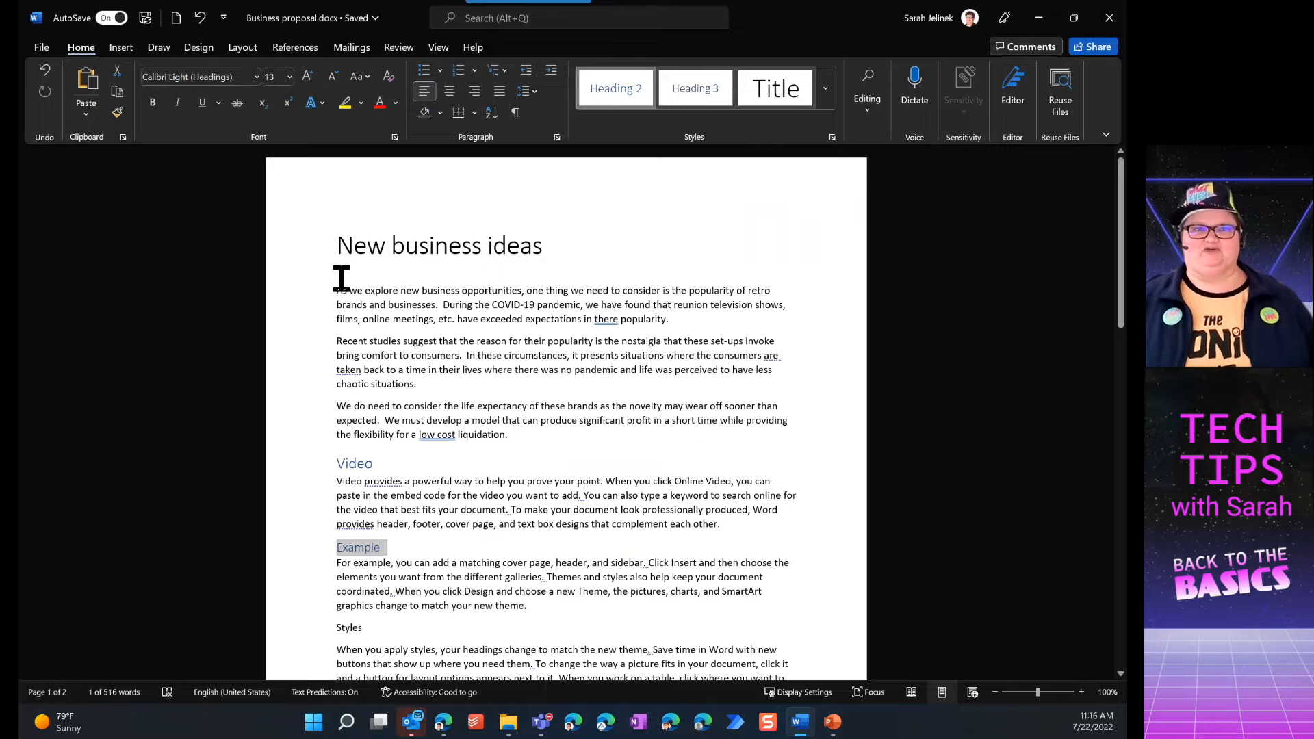
drag(340, 294, 637, 353)
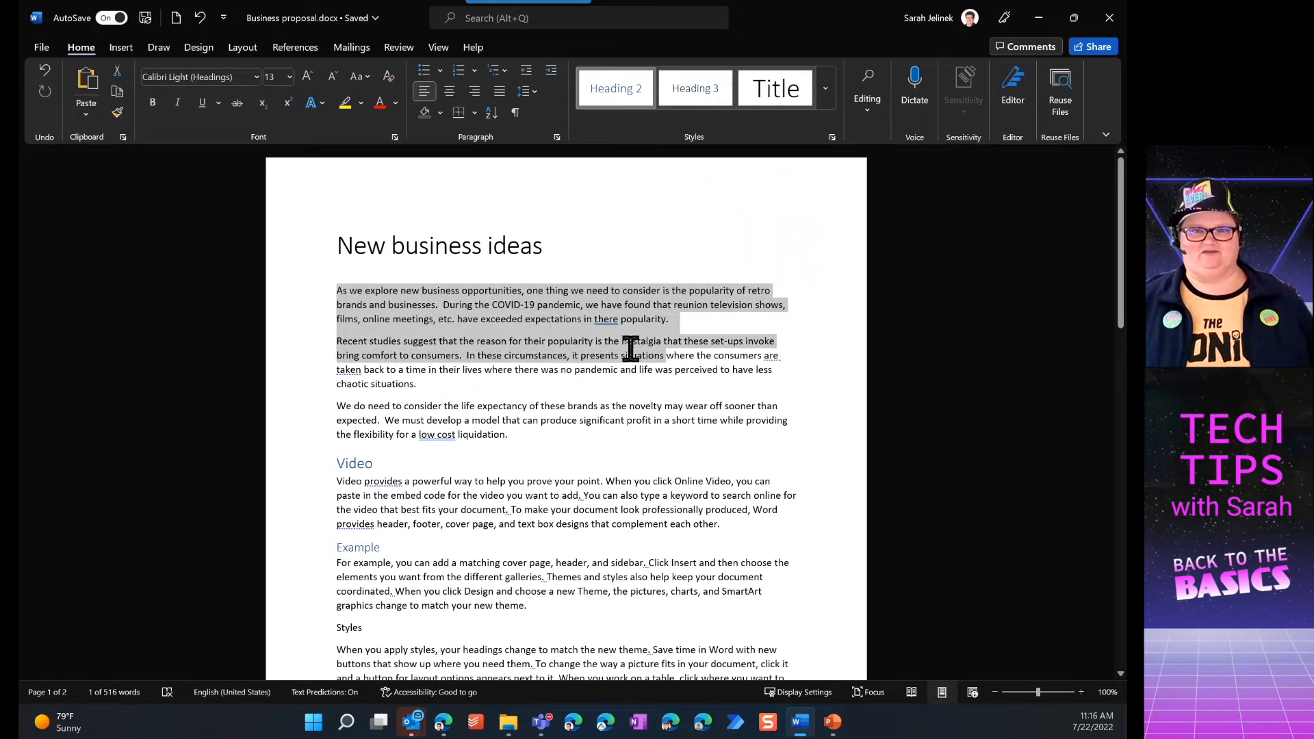
click(438, 310)
click(337, 292)
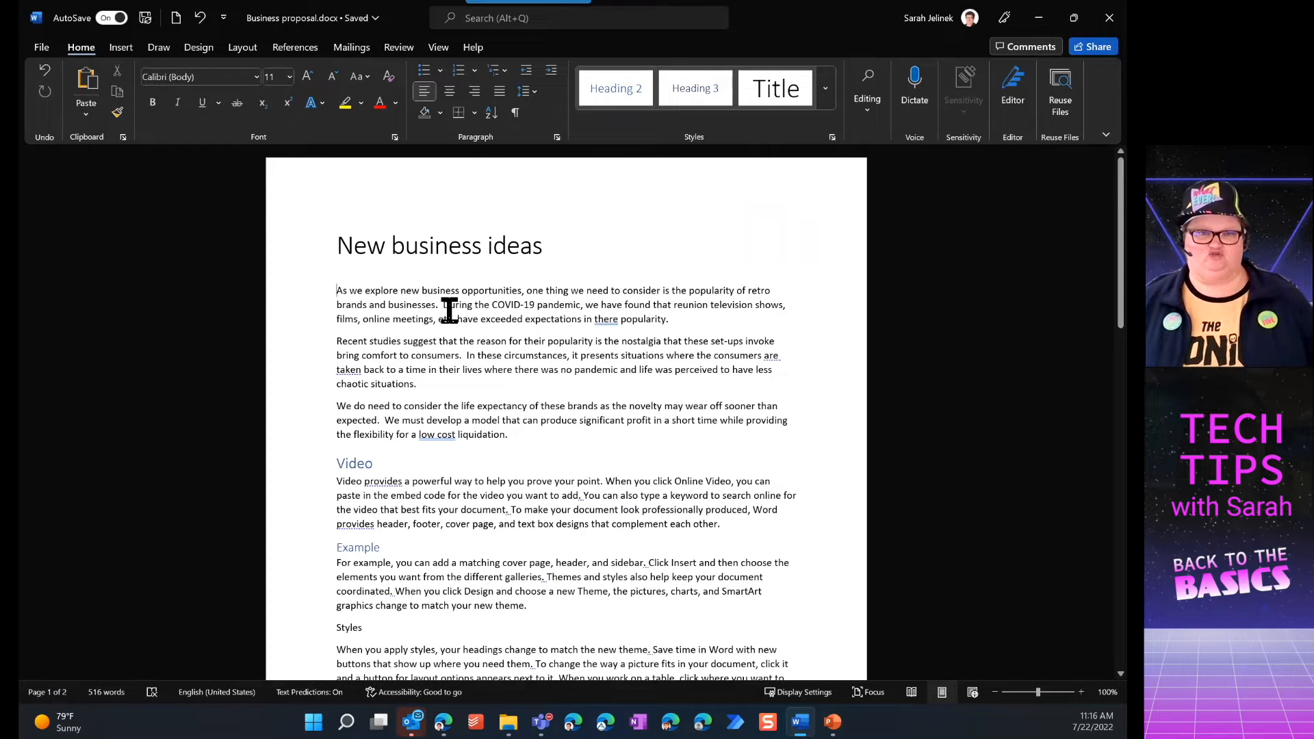
Change the font of the entire document to Roboto
key(ctrl+a)
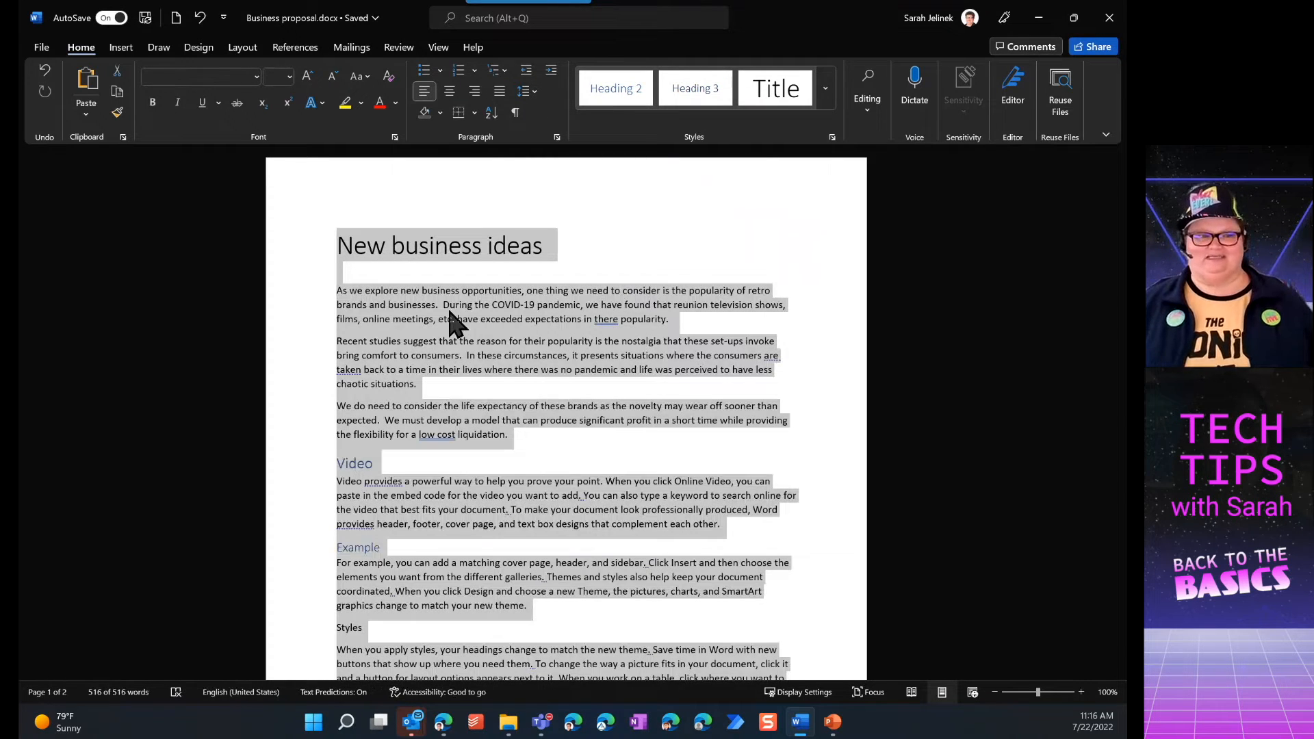
click(256, 77)
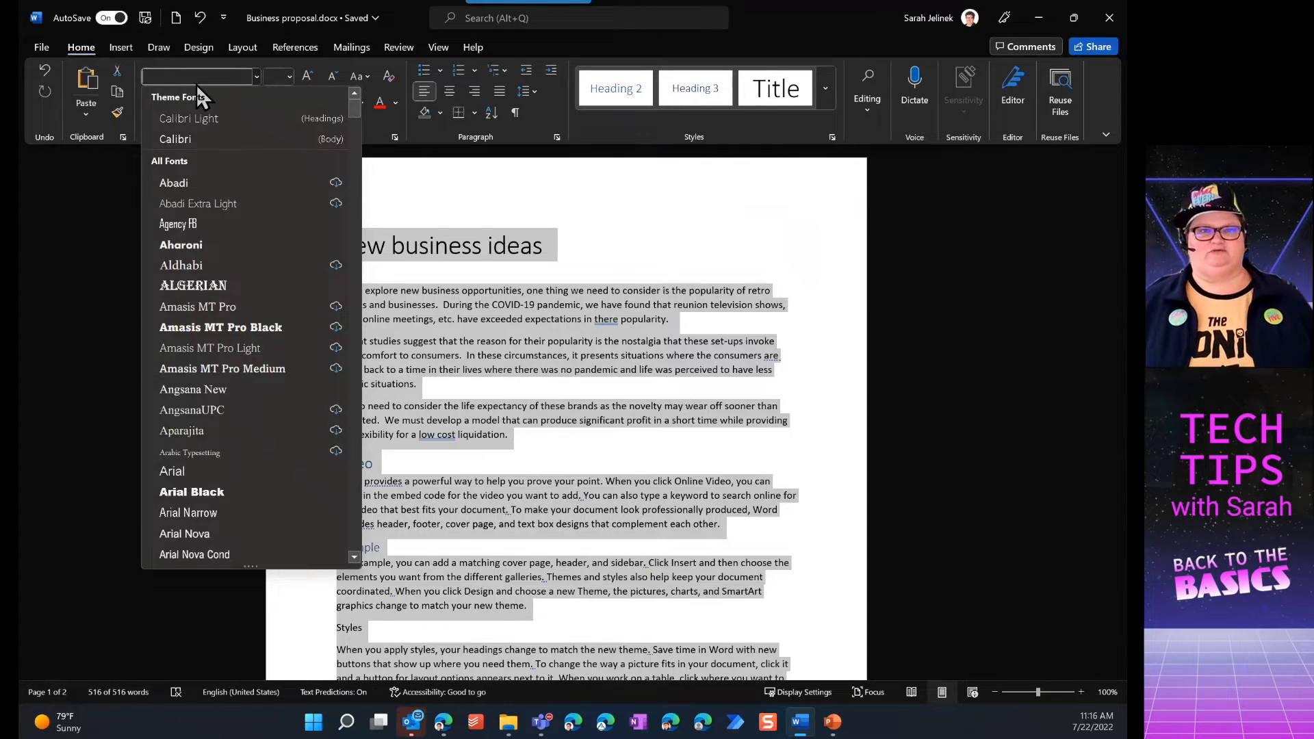
text(Roboto)
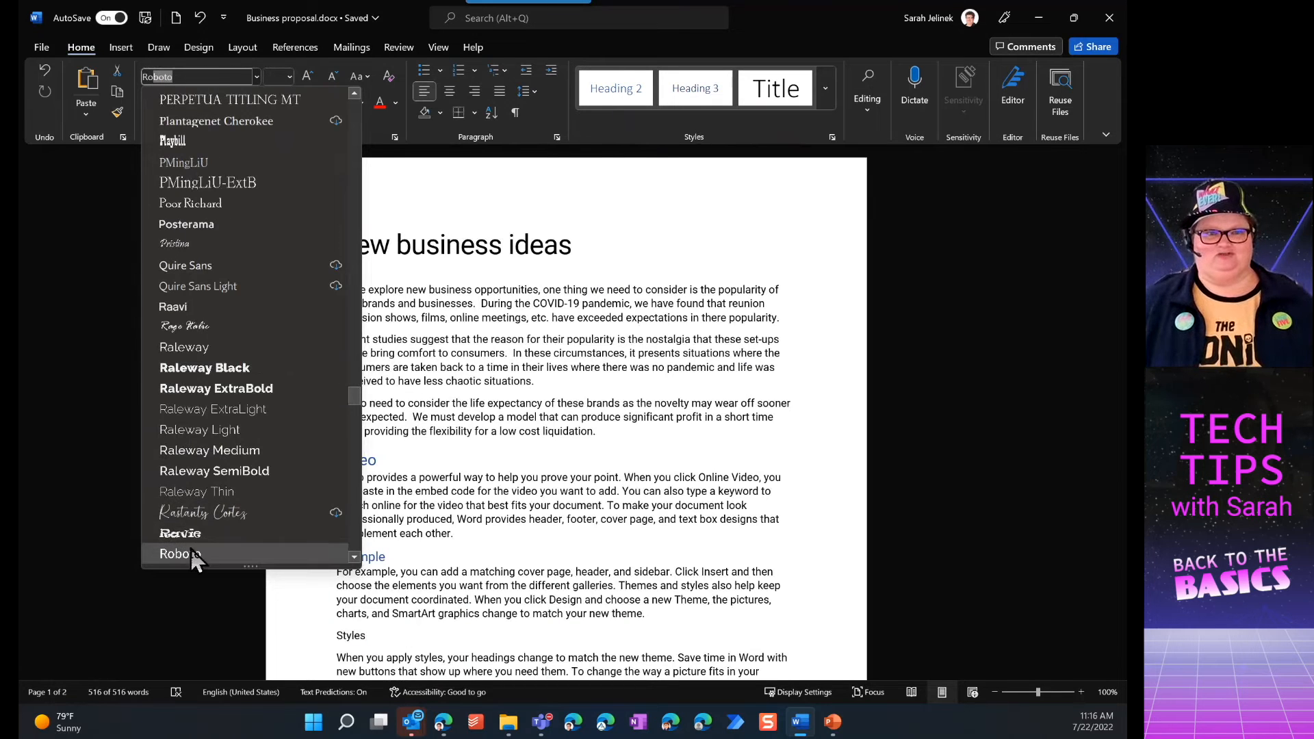
click(187, 558)
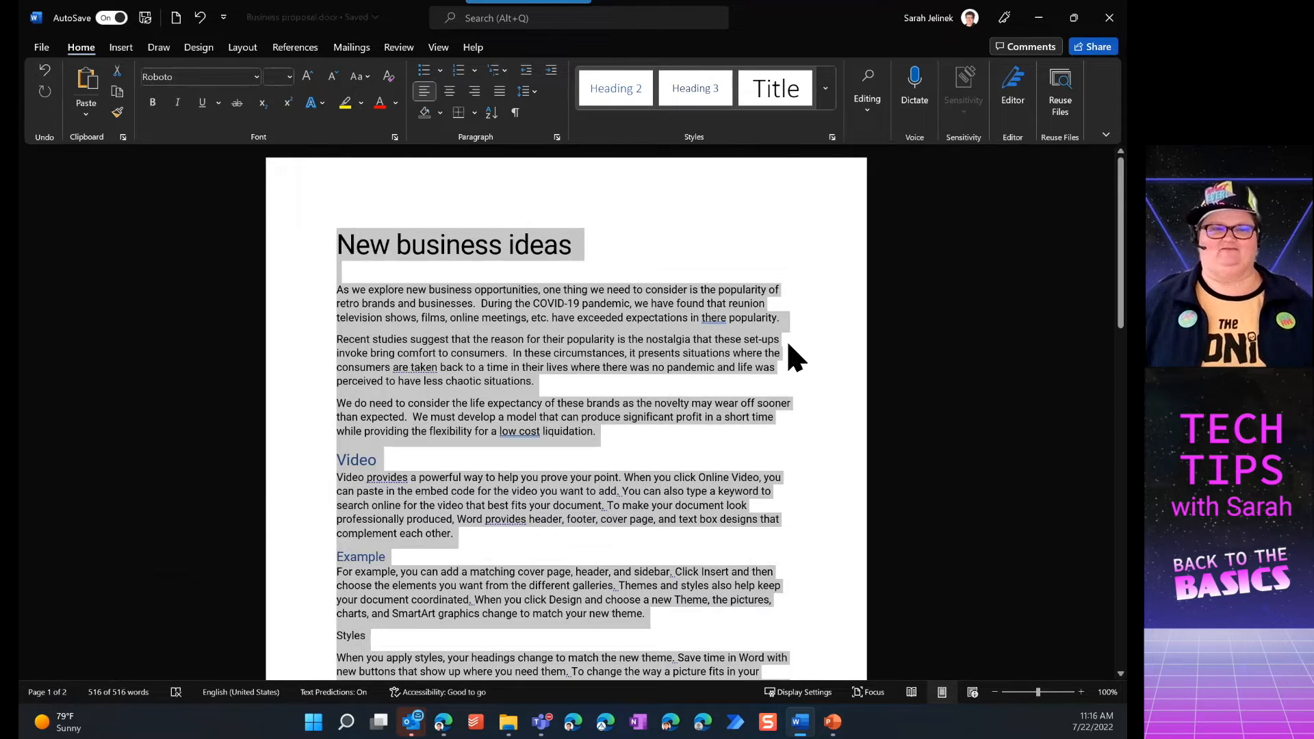
click(620, 370)
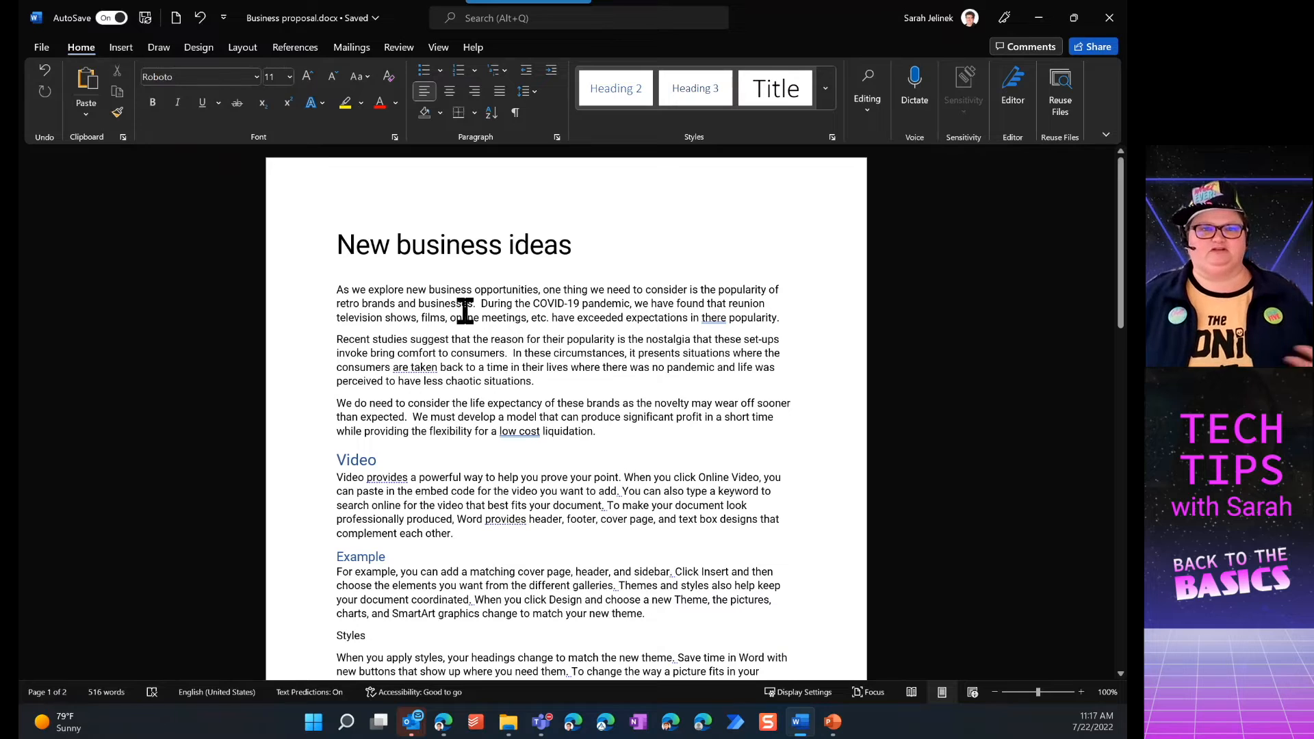
Try a light green font color on the title text and undo it
drag(334, 245, 584, 245)
click(827, 87)
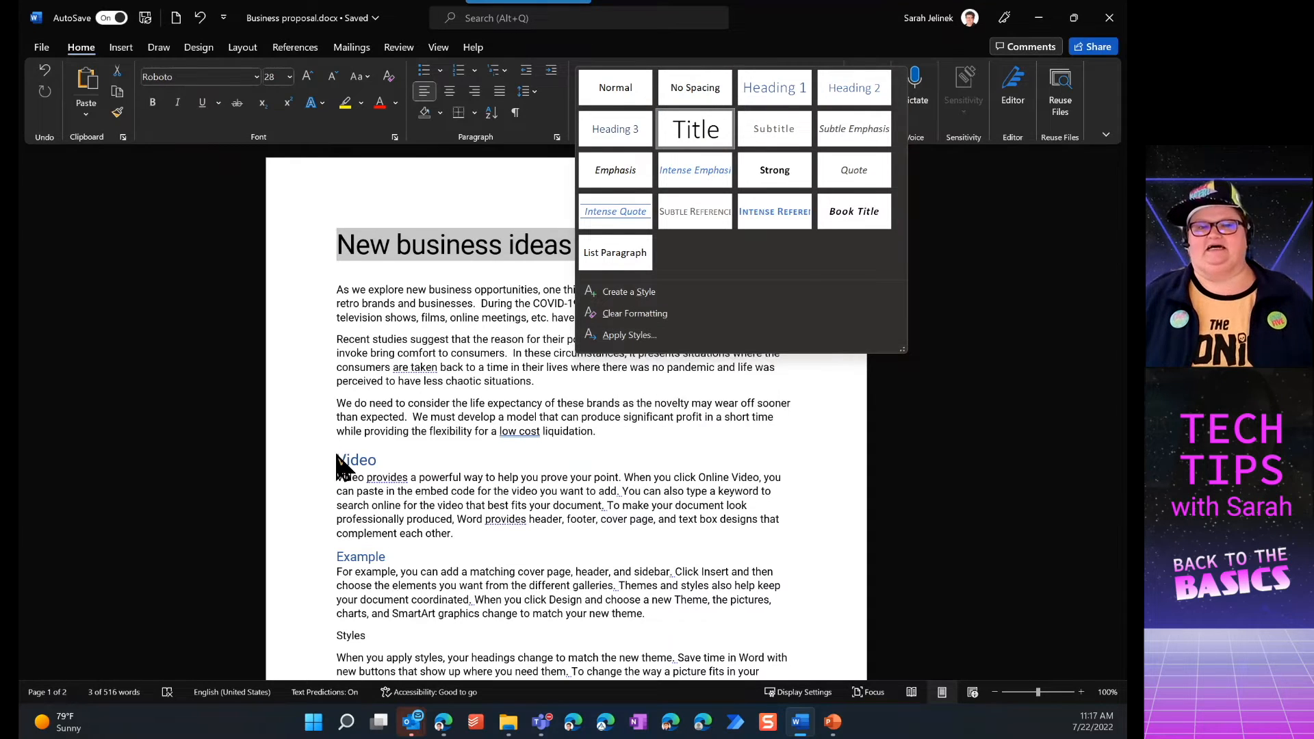
click(418, 508)
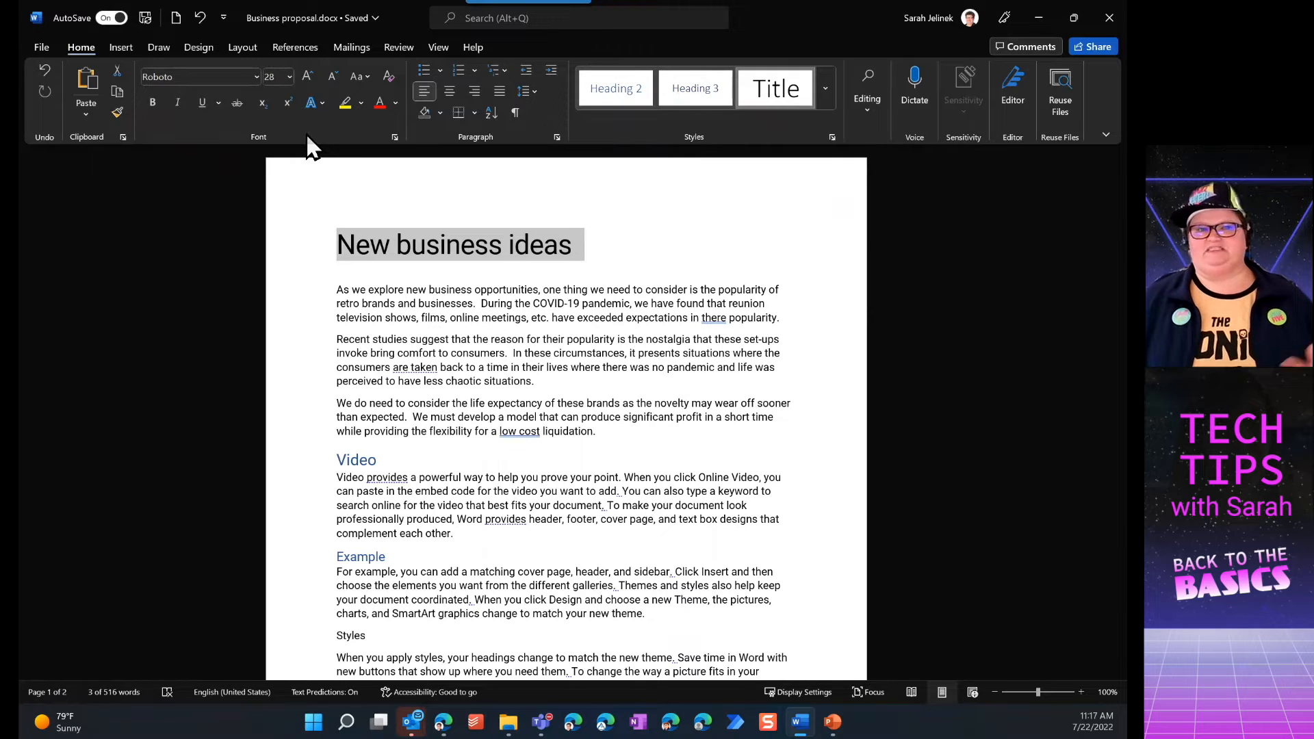
click(397, 103)
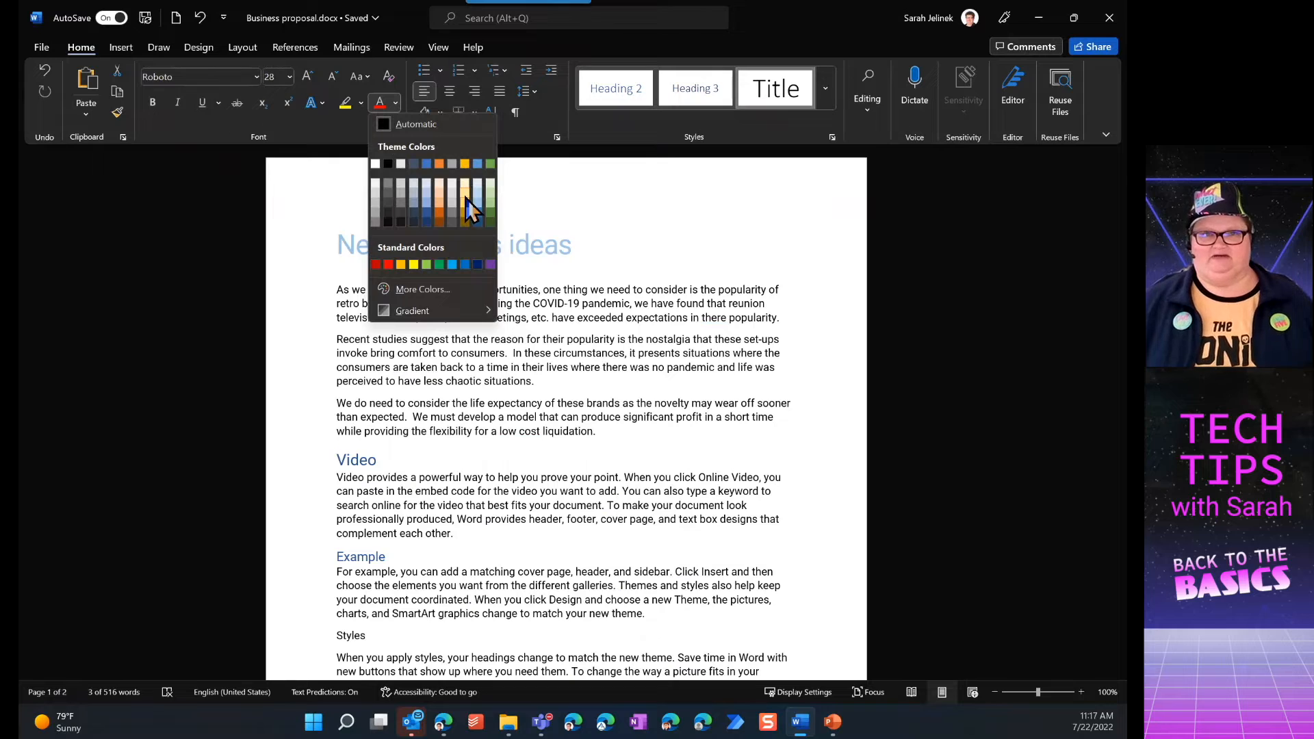
click(426, 264)
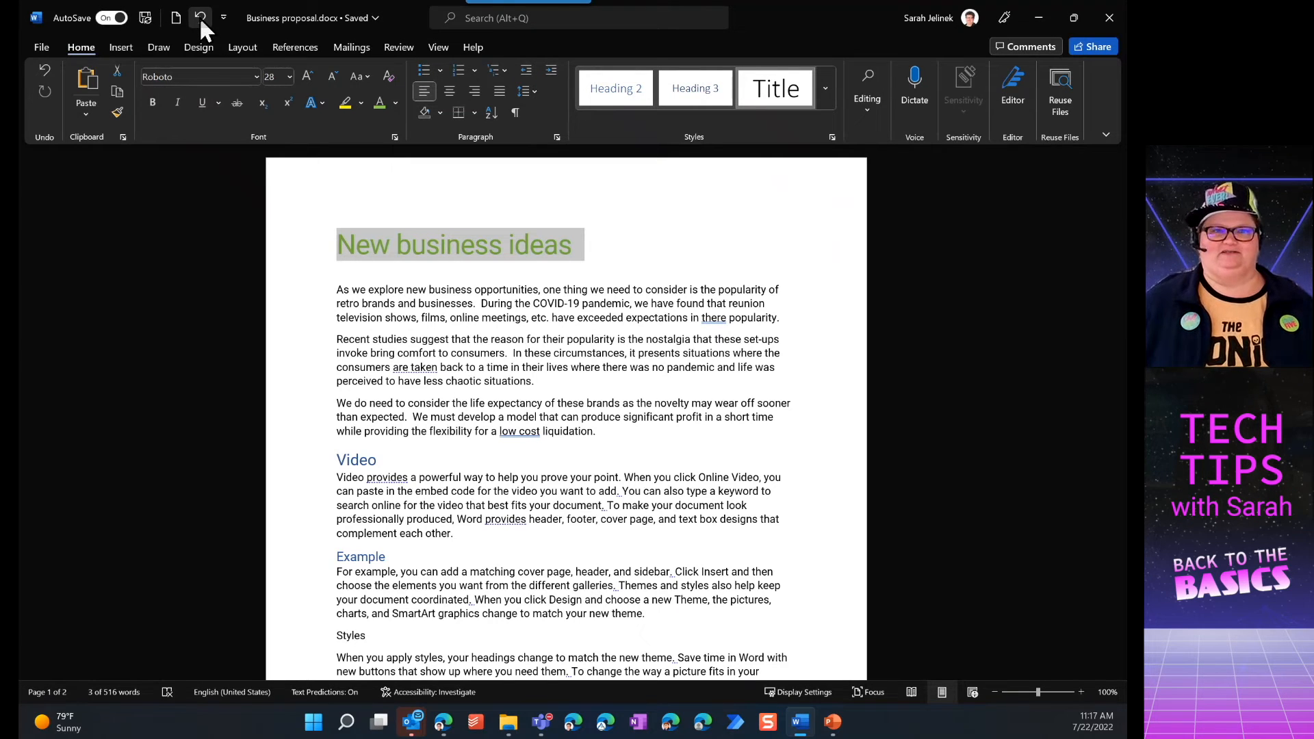
click(43, 72)
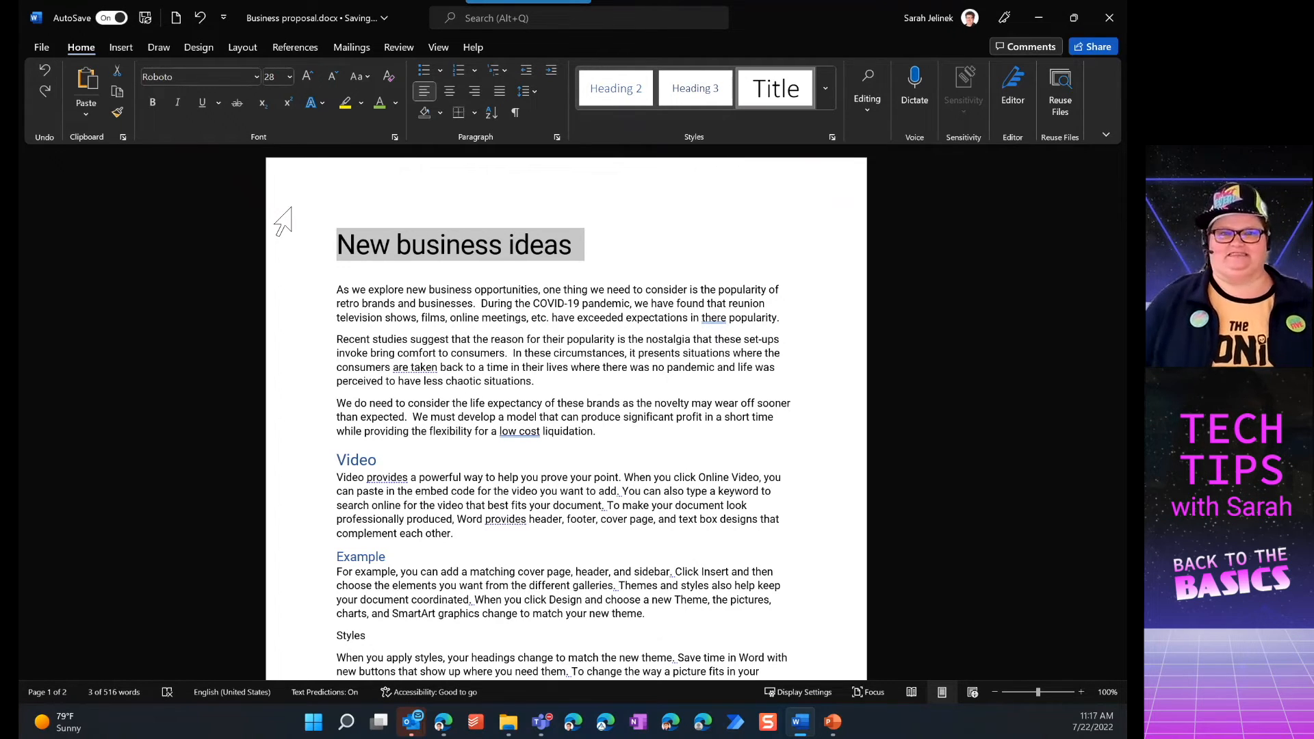
Turn on the Navigation Pane
scroll(541, 277, down, 3)
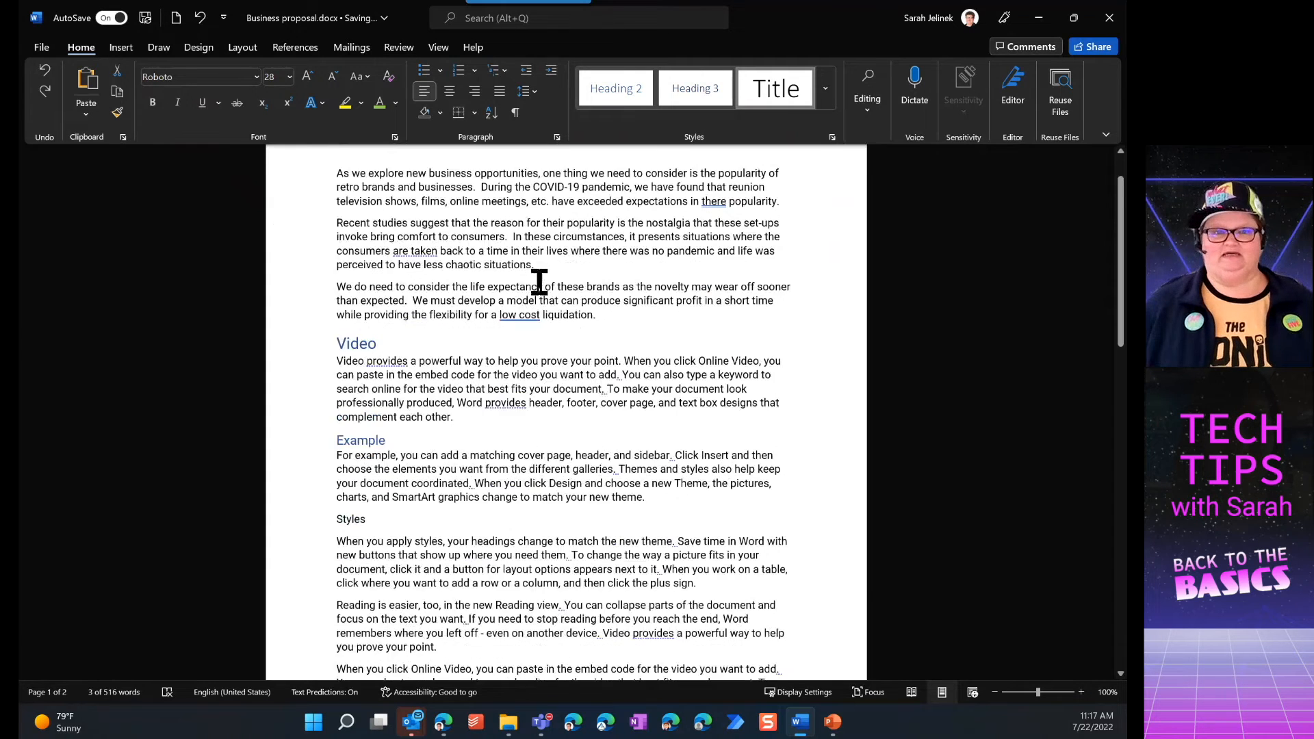
scroll(541, 280, down, 3)
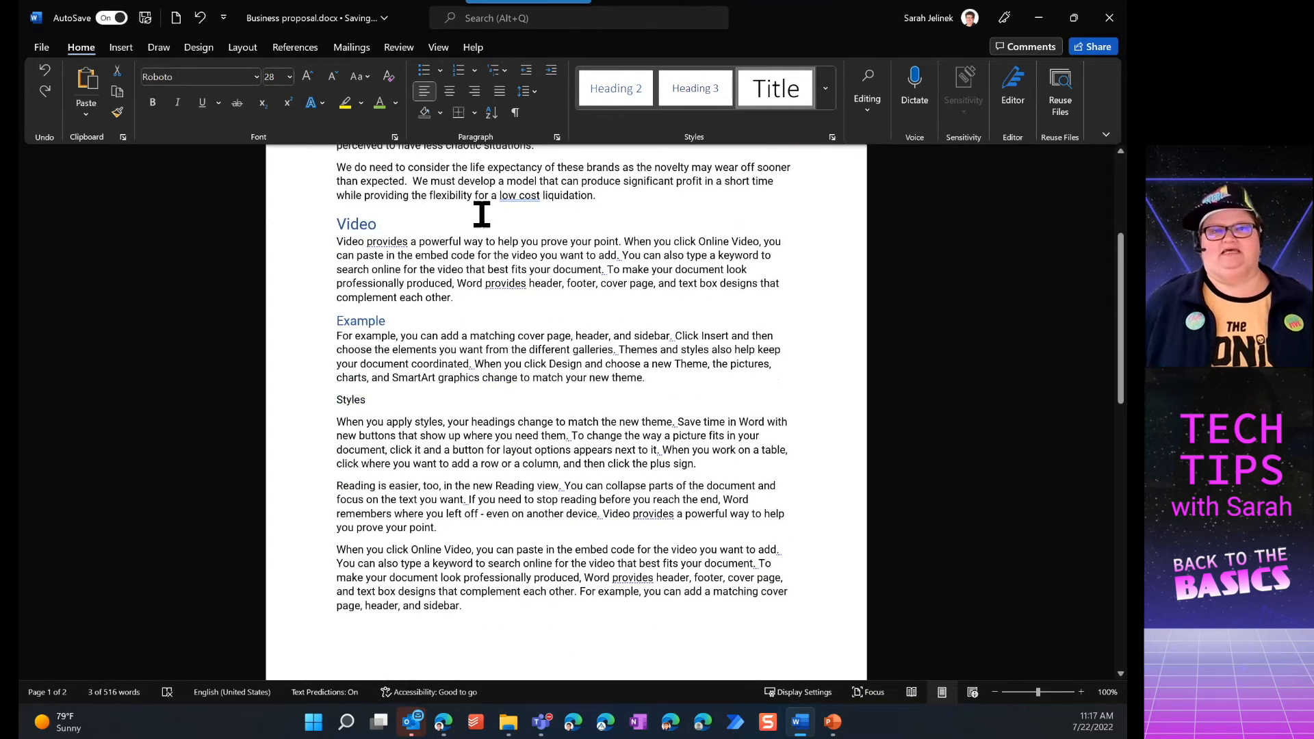
click(451, 47)
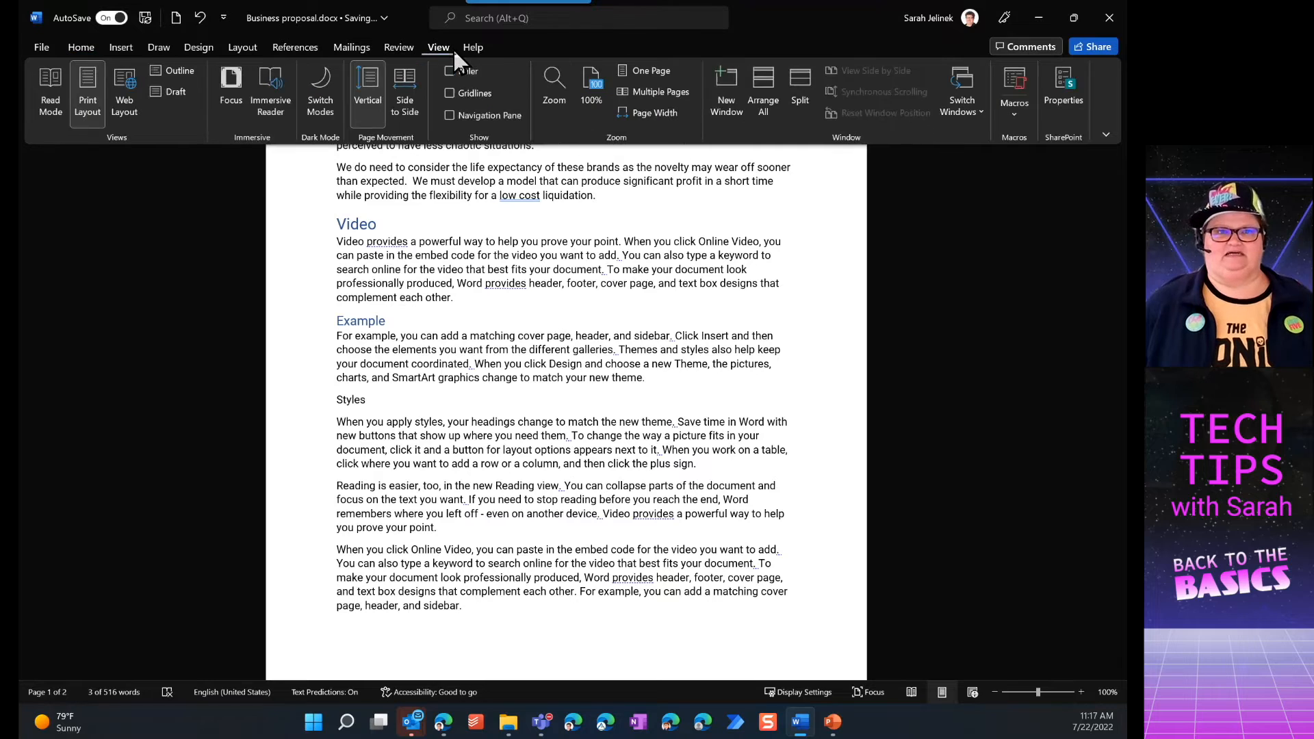
click(449, 116)
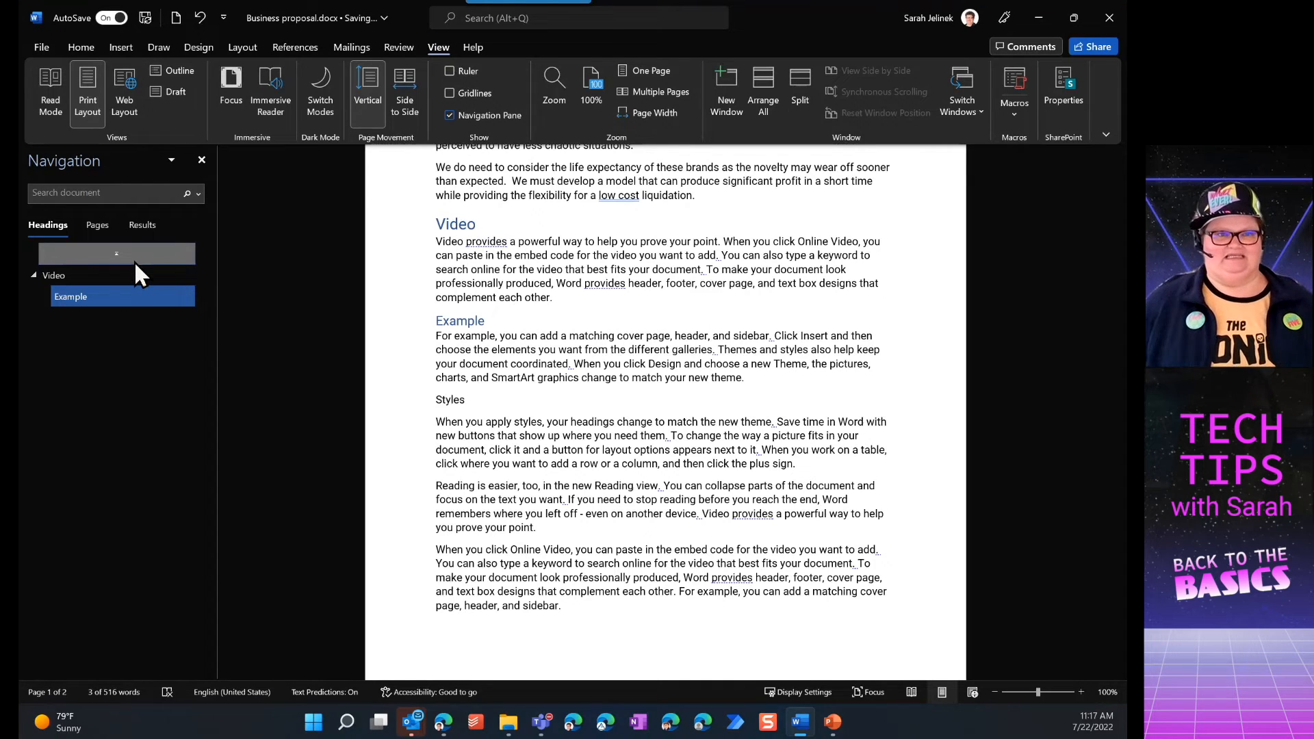
Jump to the Video and Example headings through the Navigation Pane's headings list
click(53, 279)
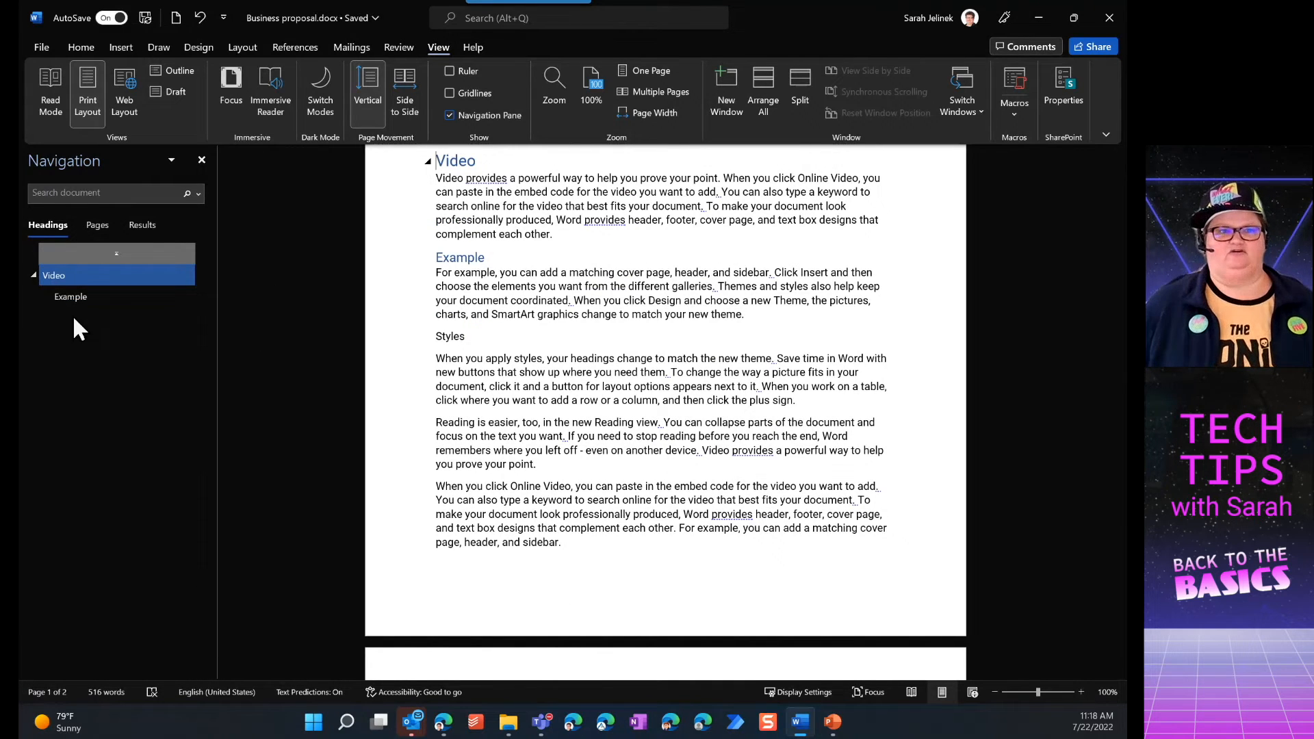
click(77, 294)
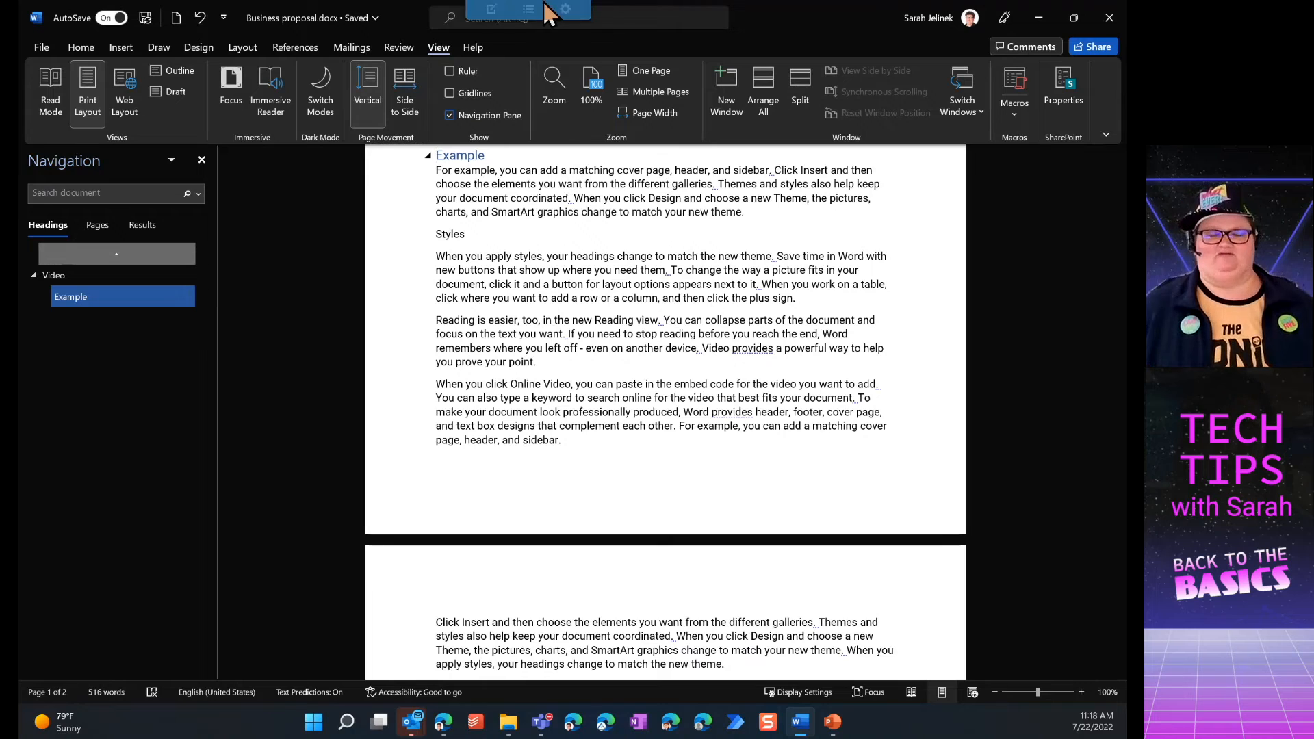
mouse_move(541, 13)
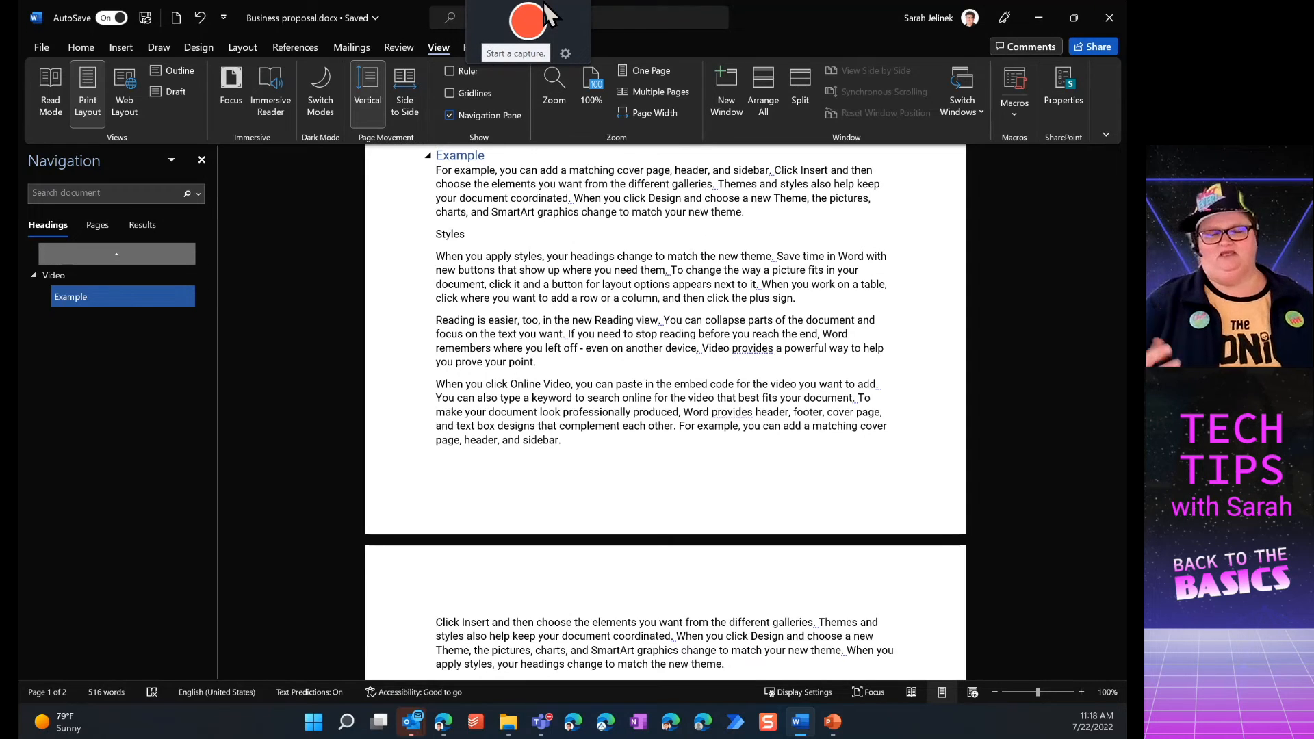
click(81, 48)
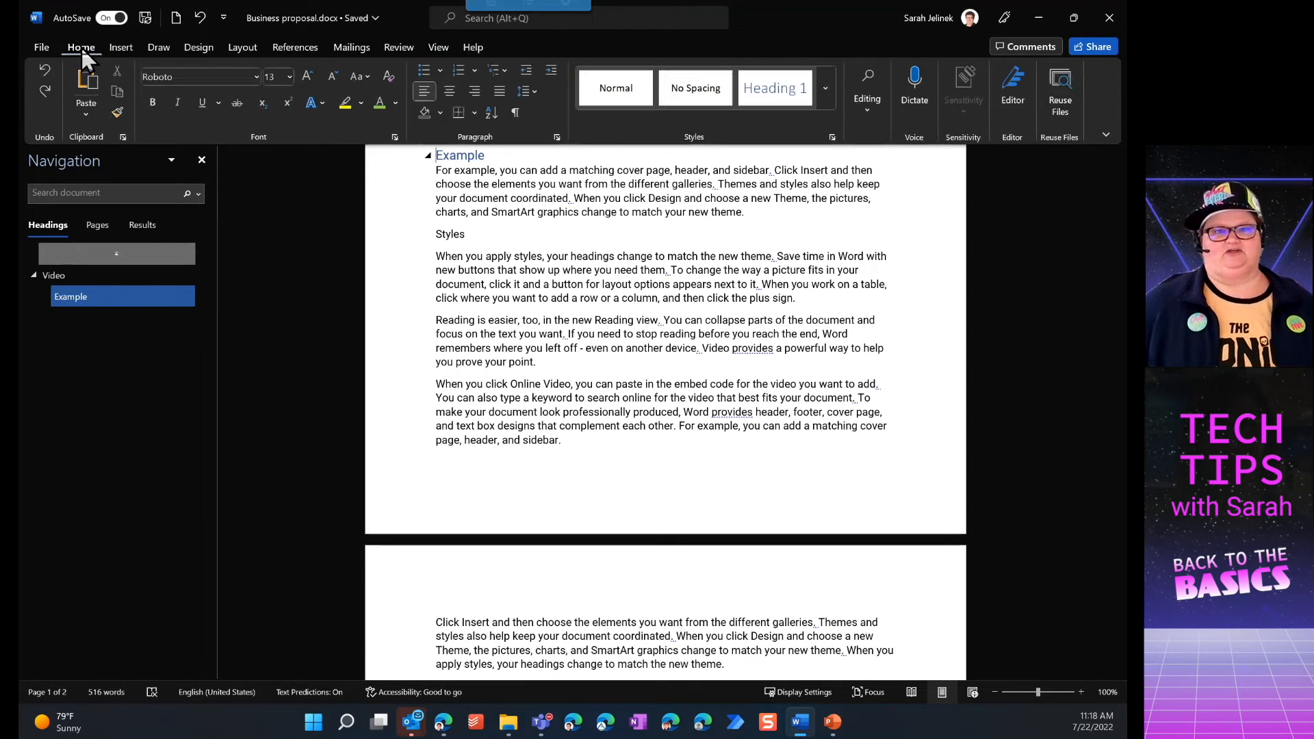